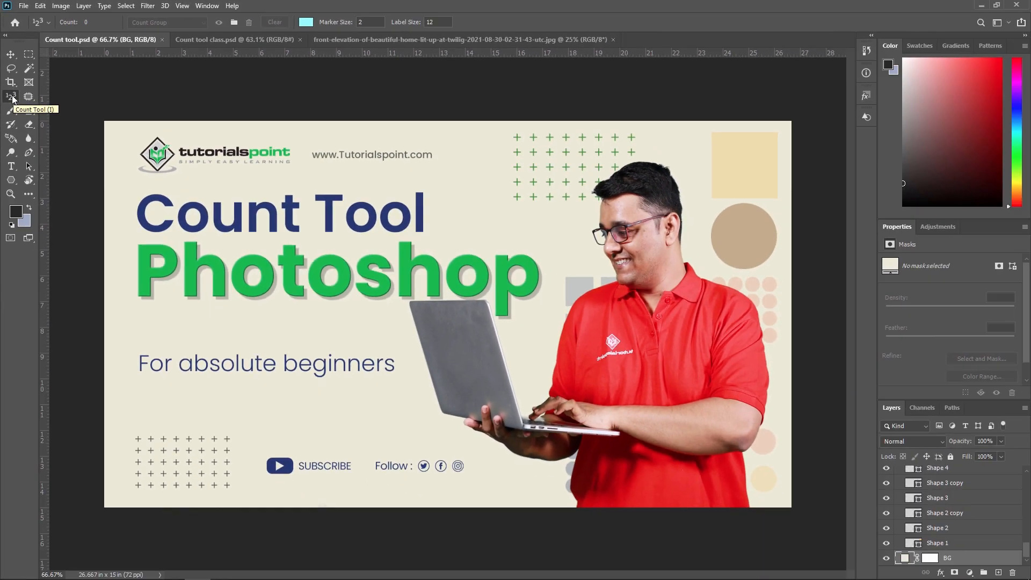
- Place six count markers across the sky of the house photo with the Count tool, and undo the last of them
right_click(24, 194)
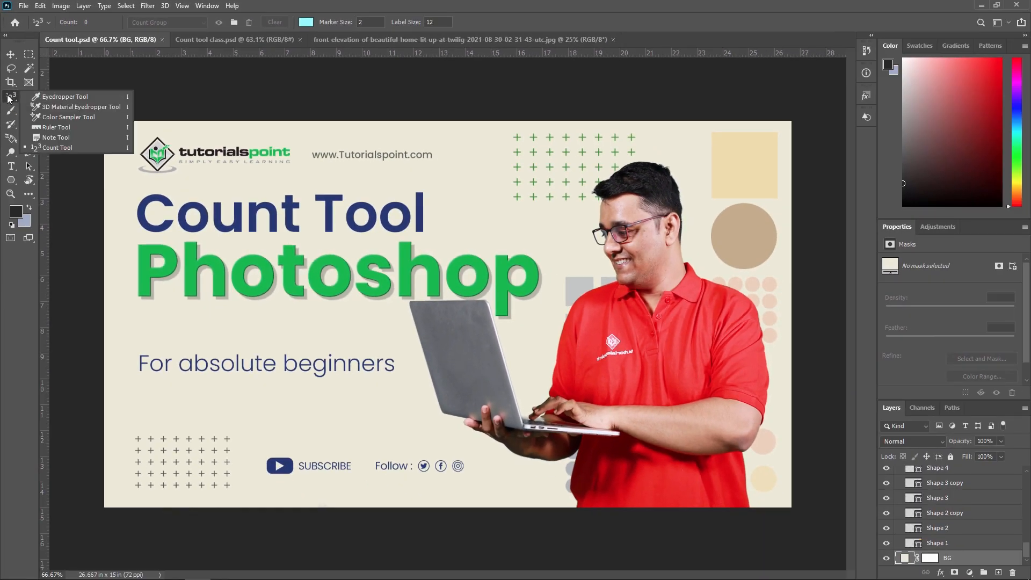
left_click(70, 145)
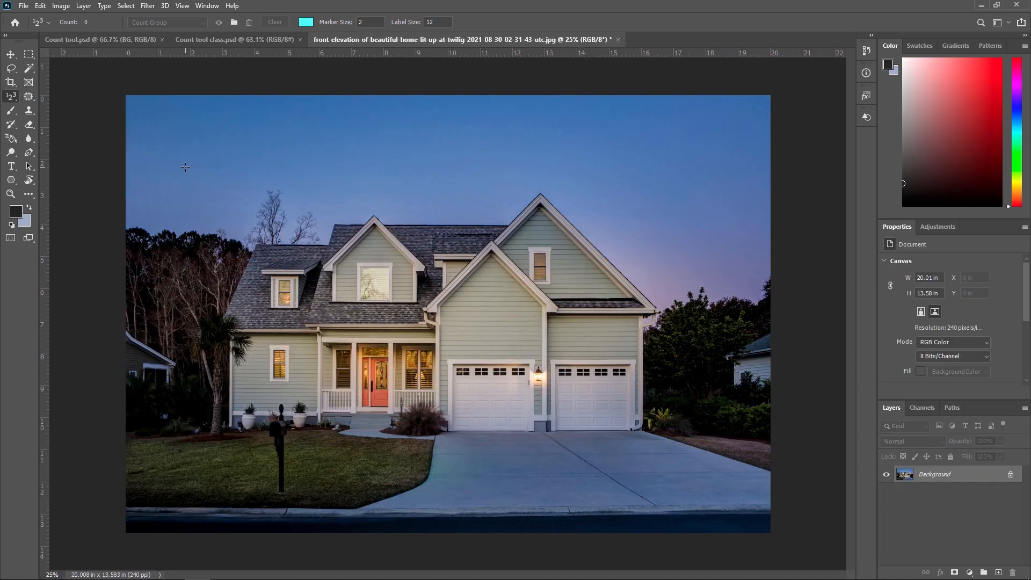
left_click(186, 167)
scroll(464, 154, "up", 5)
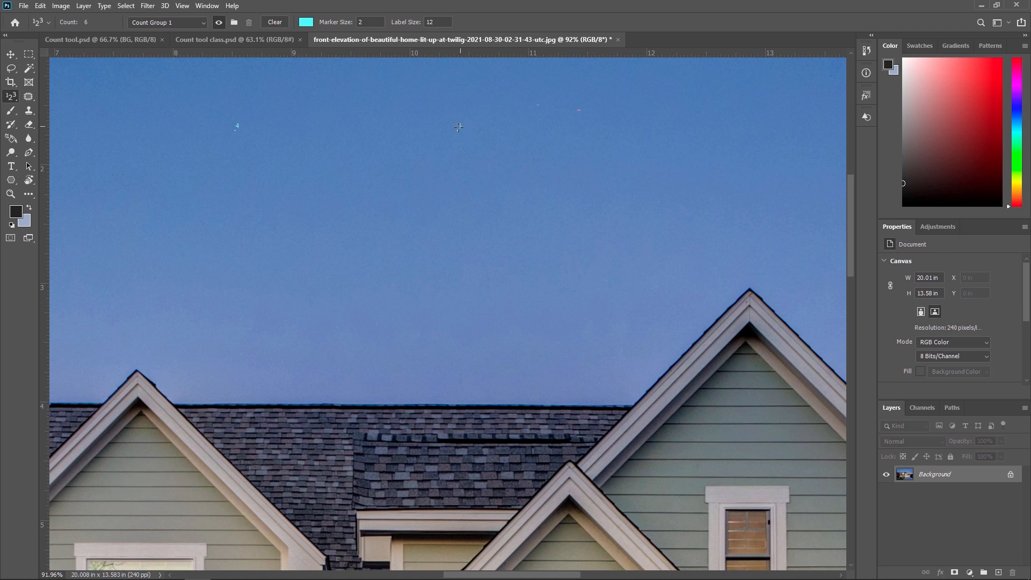
scroll(456, 164, "down", 5)
scroll(456, 165, "down", 2)
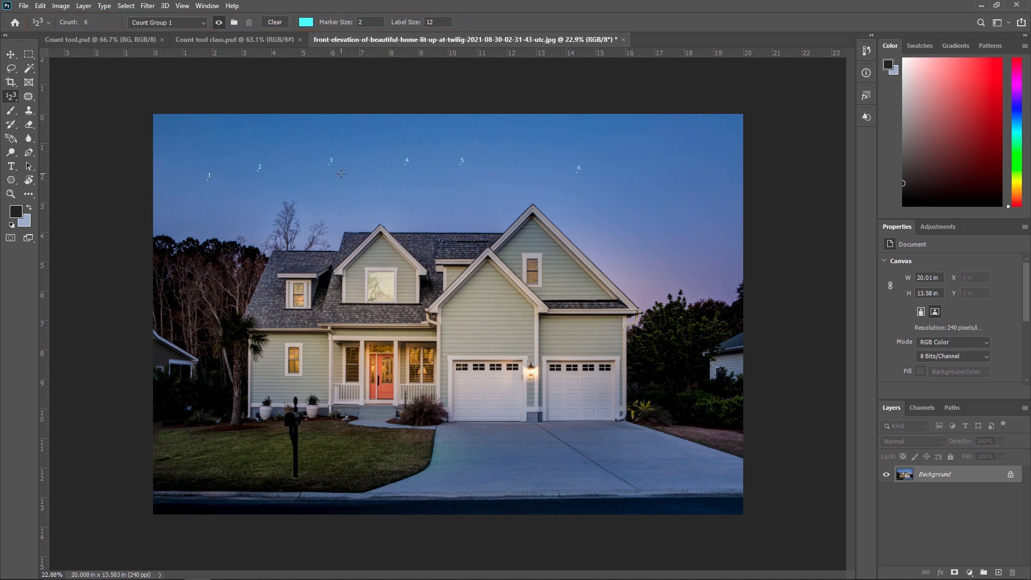
key("ctrl+z")
key("ctrl+z")
- In the Count tool class.psd document, place a count marker on the first rectangle of the top row
left_click(239, 39)
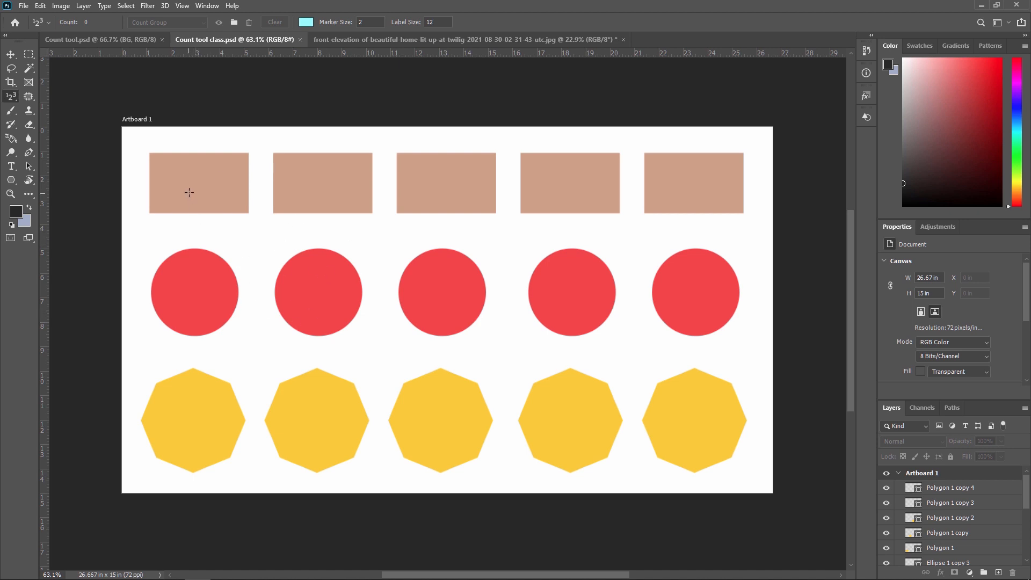
scroll(191, 193, "up", 1)
left_click_drag(397, 306, 373, 288)
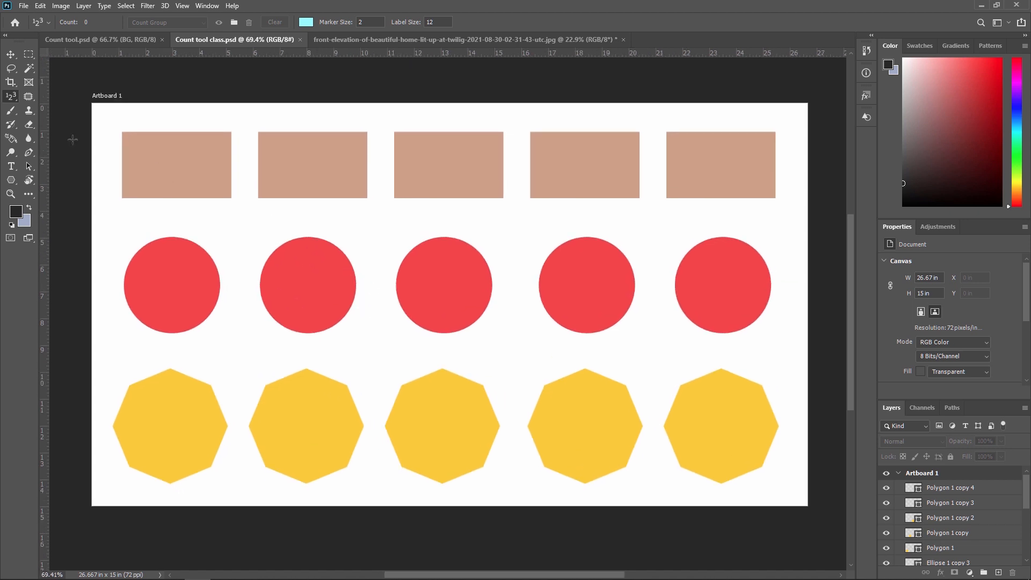
right_click(11, 99)
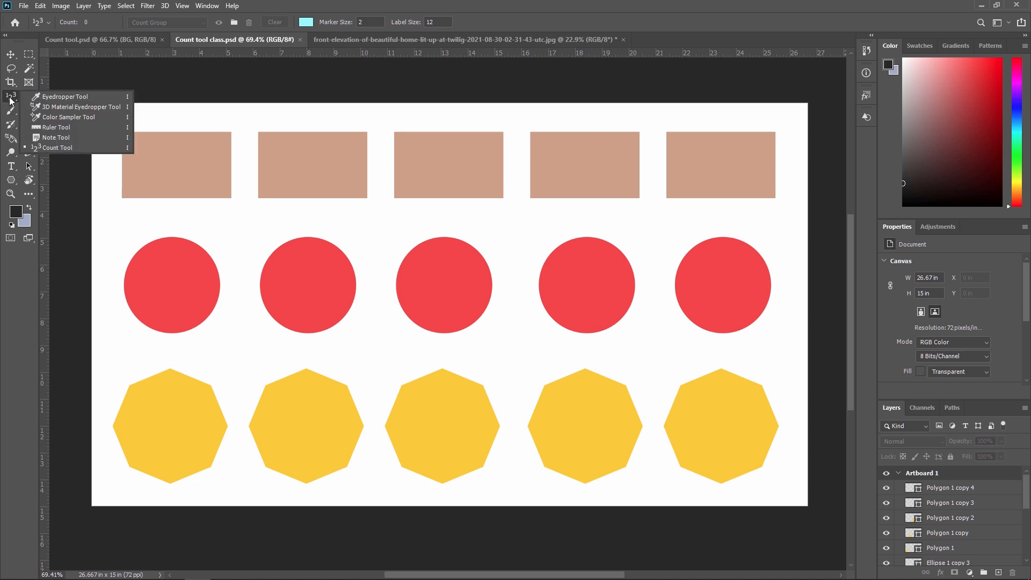
left_click(60, 153)
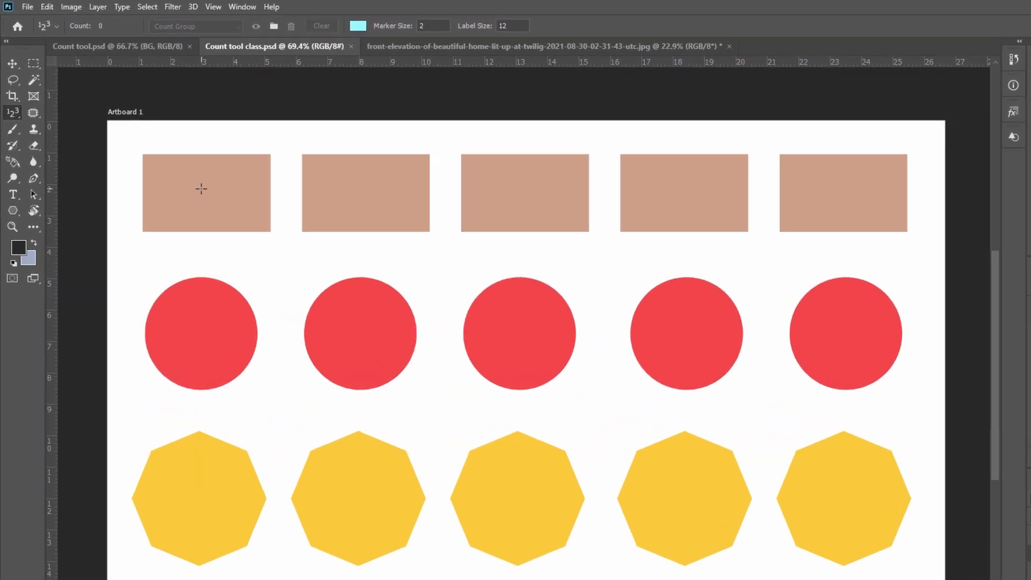
left_click(171, 161)
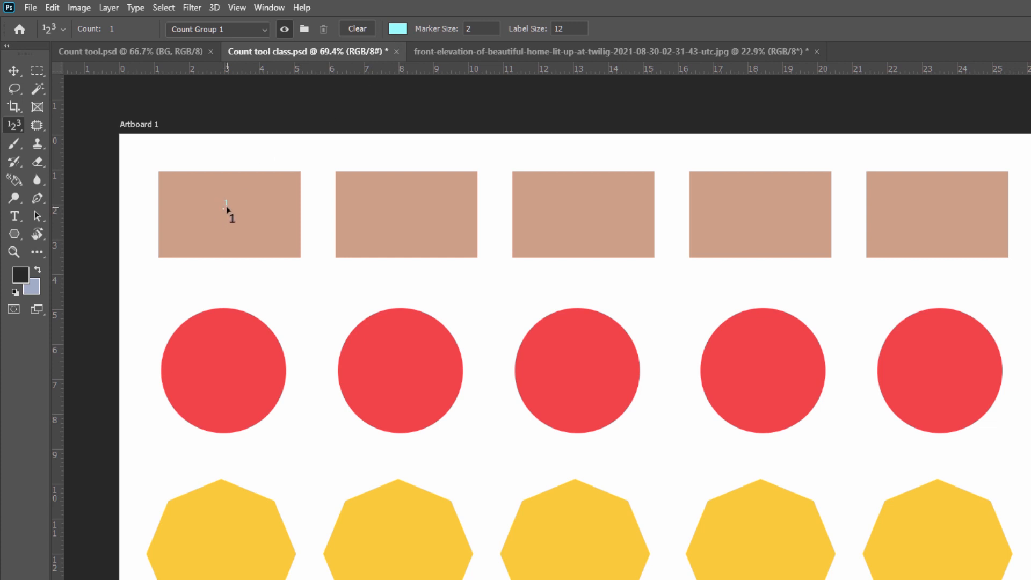
- Set the label size of the count markers to 30
left_click(574, 29)
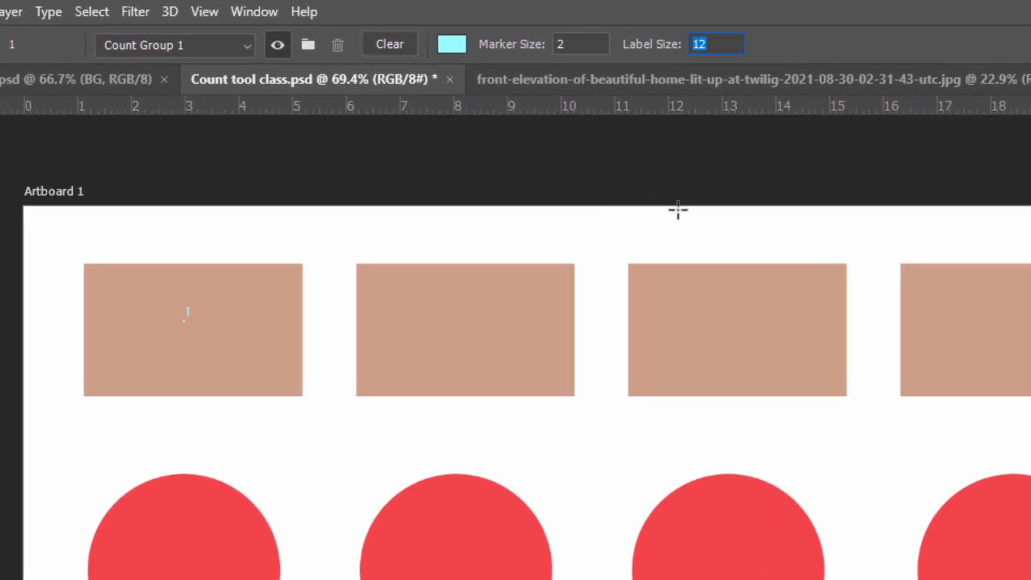
type("30")
key("Return")
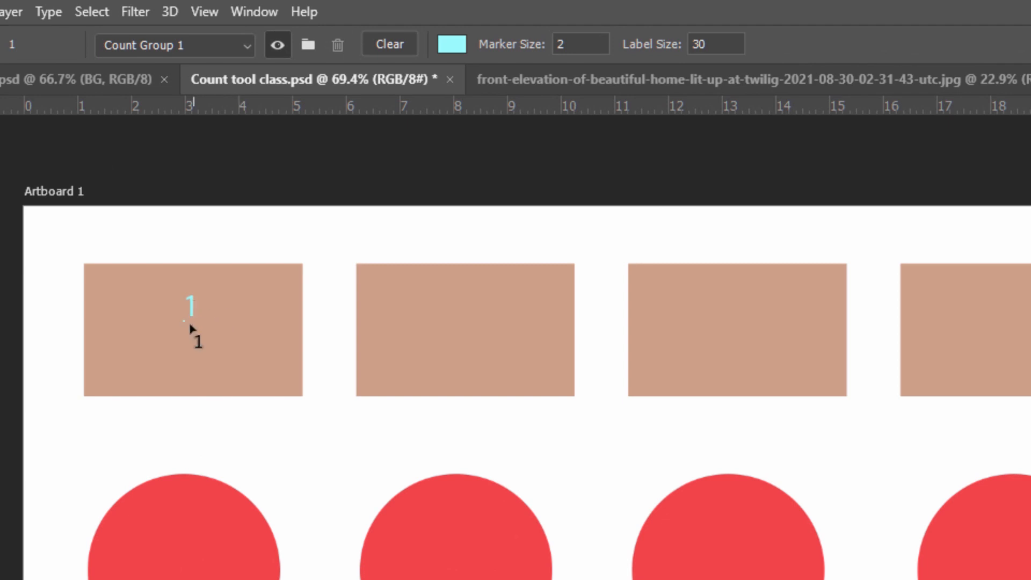
- Set the size of the count marker dot to 10
scroll(161, 294, "up", 5)
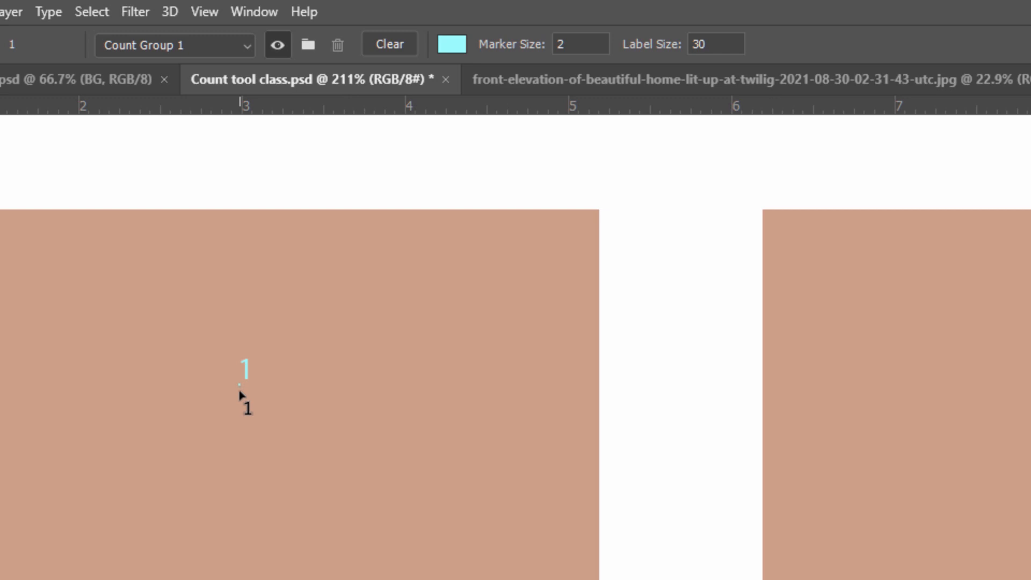
left_click(573, 43)
type("10")
key("Return")
scroll(426, 377, "down", 2)
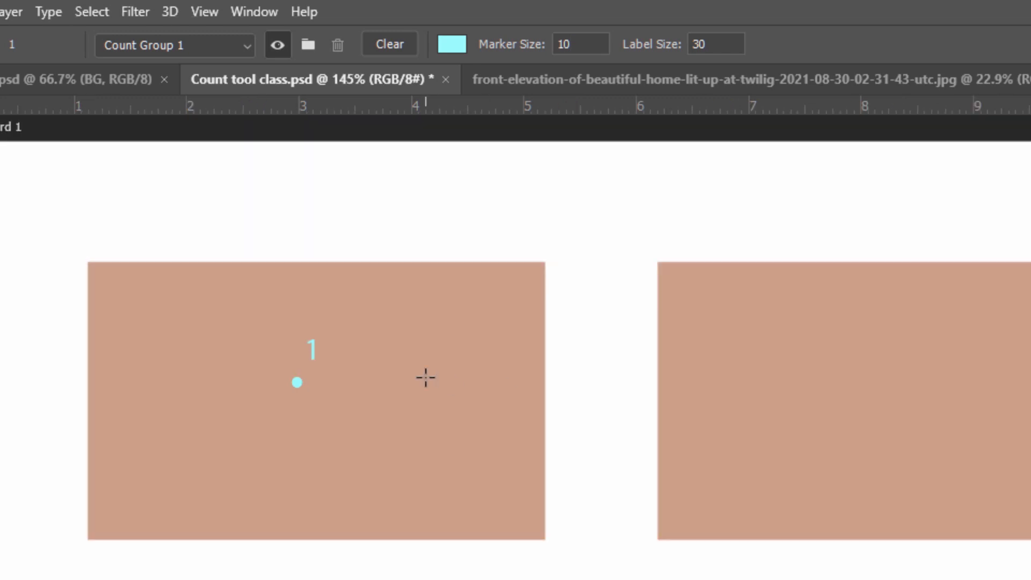
scroll(426, 378, "down", 3)
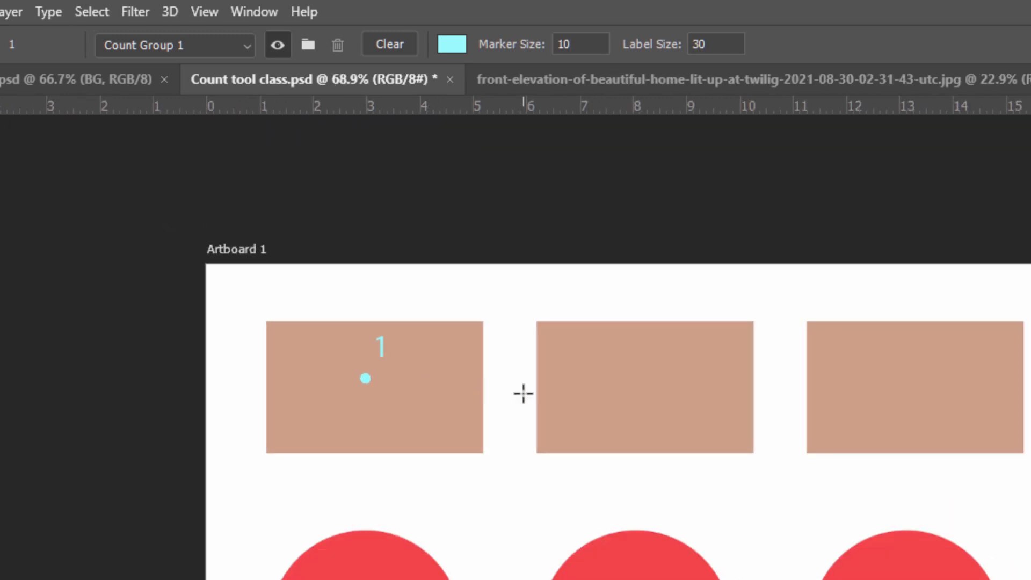
- Reduce the marker size of the count group to 5
mouse_move(756, 546)
left_mouse_down()
mouse_move(591, 492)
mouse_move(551, 494)
left_mouse_up()
left_click(491, 46)
type("5")
key("Return")
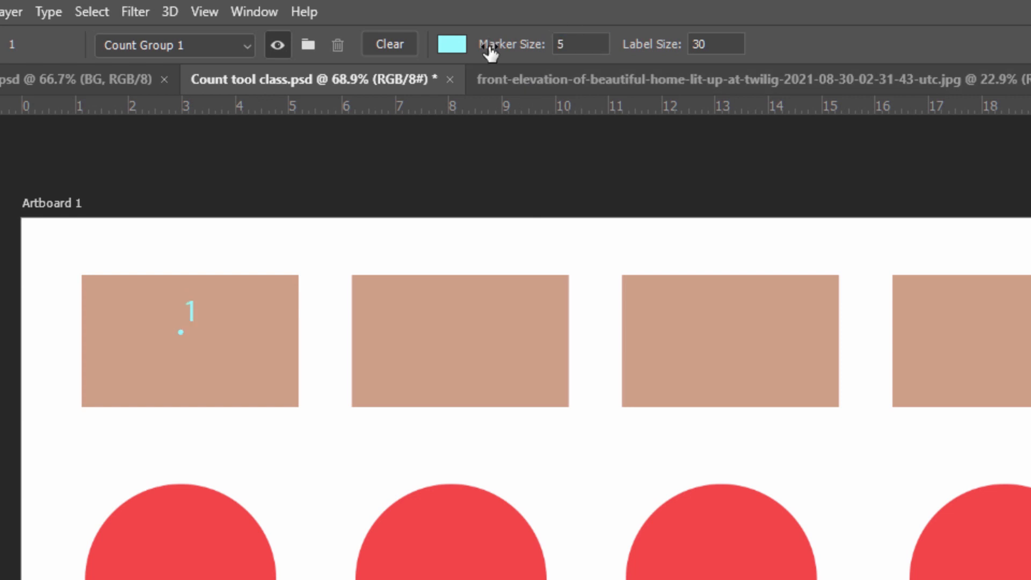
- Try to move the count marker on the first rectangle with the Move tool, undo the move, and return to the Count tool
key("v")
left_click_drag(188, 331, 226, 343)
key("ctrl+z")
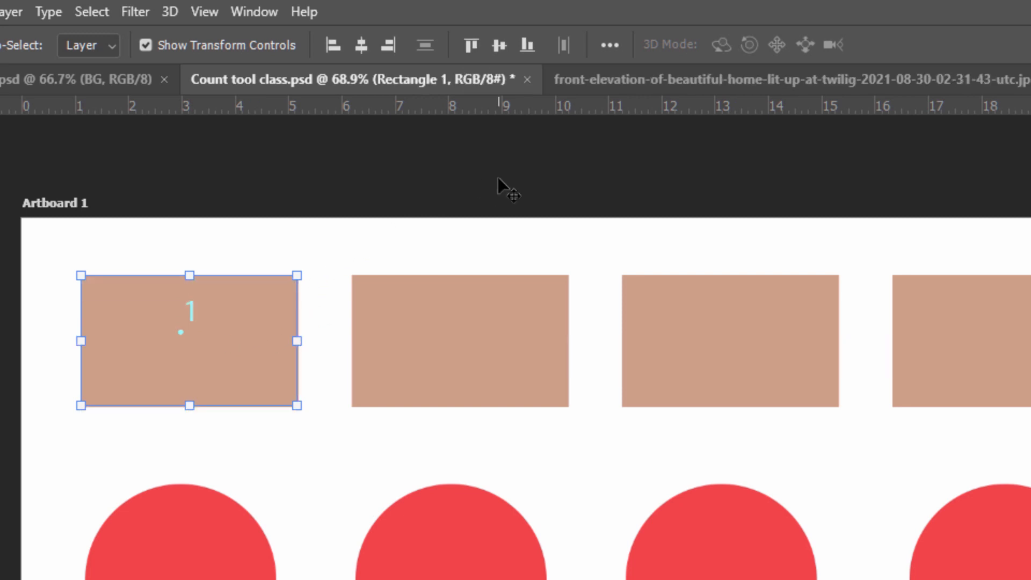
key("i")
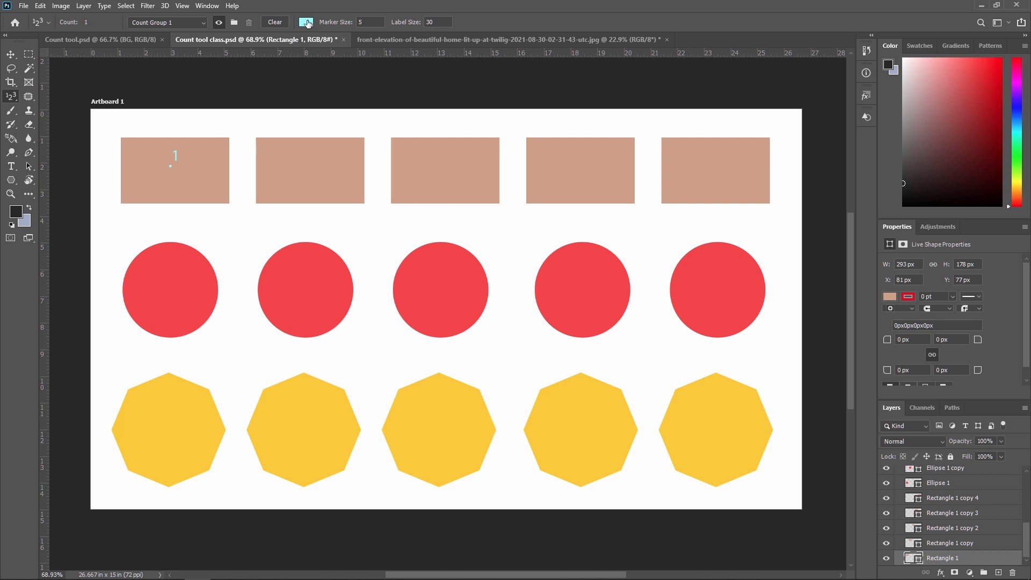
- Change the count group colour to blue #0065fd
left_click(310, 25)
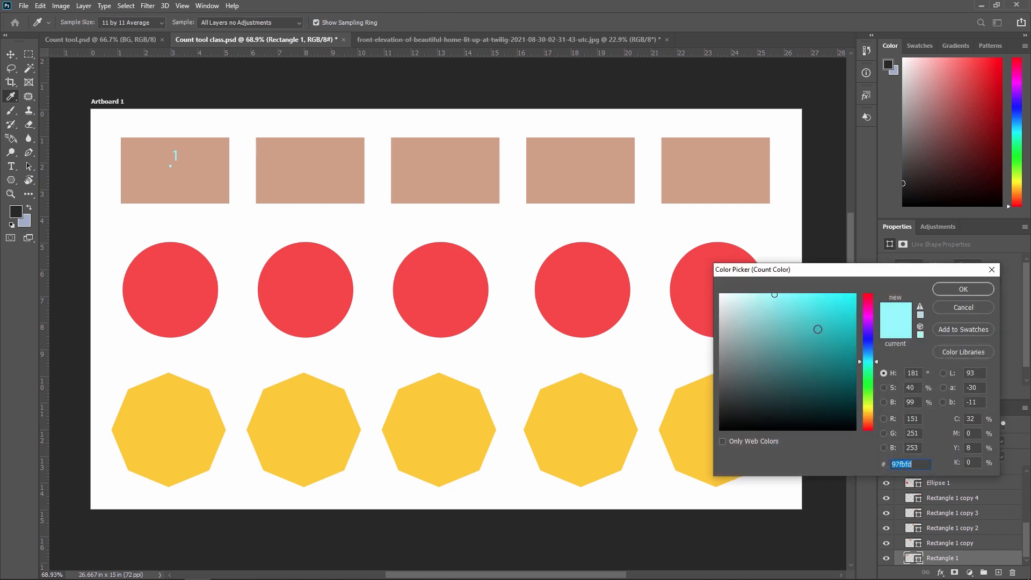
type("0066ff")
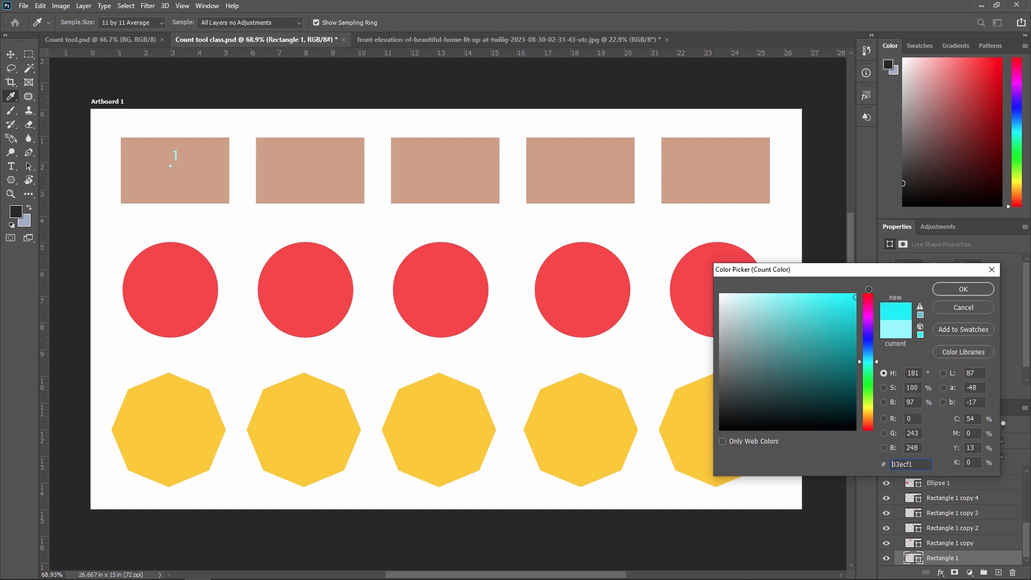
left_click(950, 290)
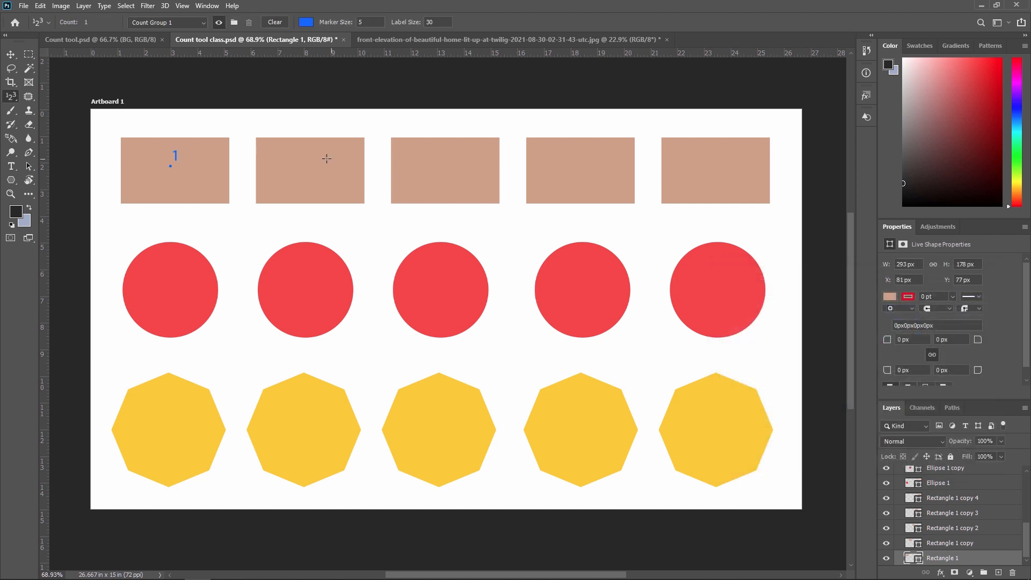
- Place count markers on the remaining four rectangles of the top row, and clear all counts in the group
left_click(306, 162)
left_click(424, 163)
left_click(573, 166)
left_click(702, 165)
left_click(275, 23)
- Place one count marker on each of the five rectangles in the top row, numbering them 1 to 5
left_click(169, 168)
left_click(164, 168)
left_click(310, 166)
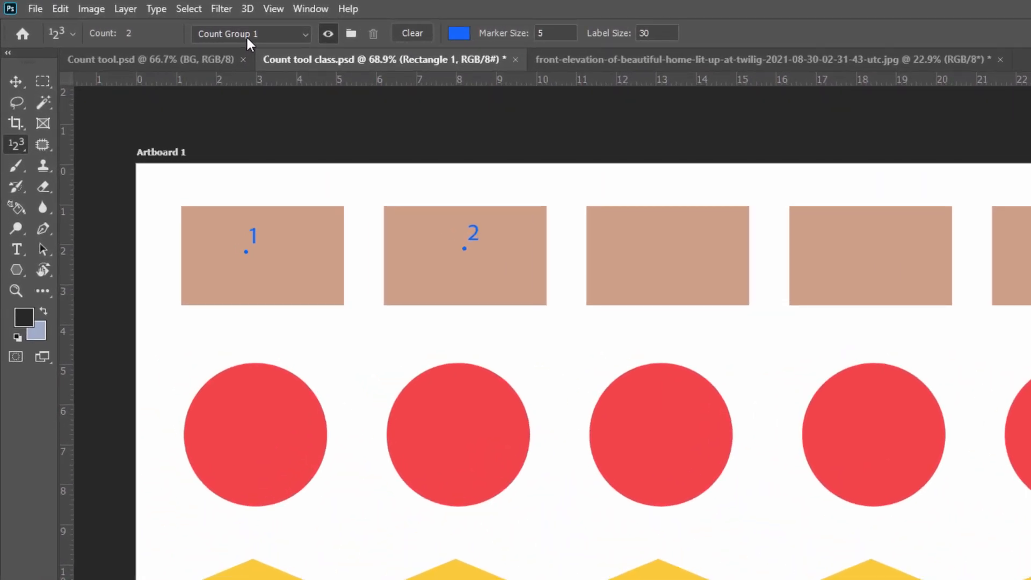
left_click(247, 37)
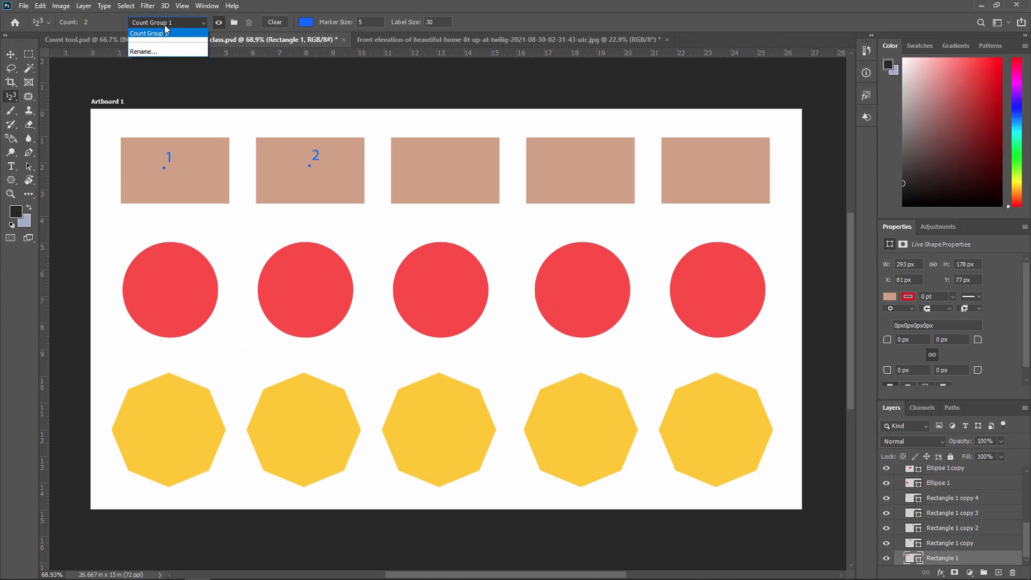
left_click(436, 172)
left_click(439, 169)
left_click(563, 166)
left_click(727, 165)
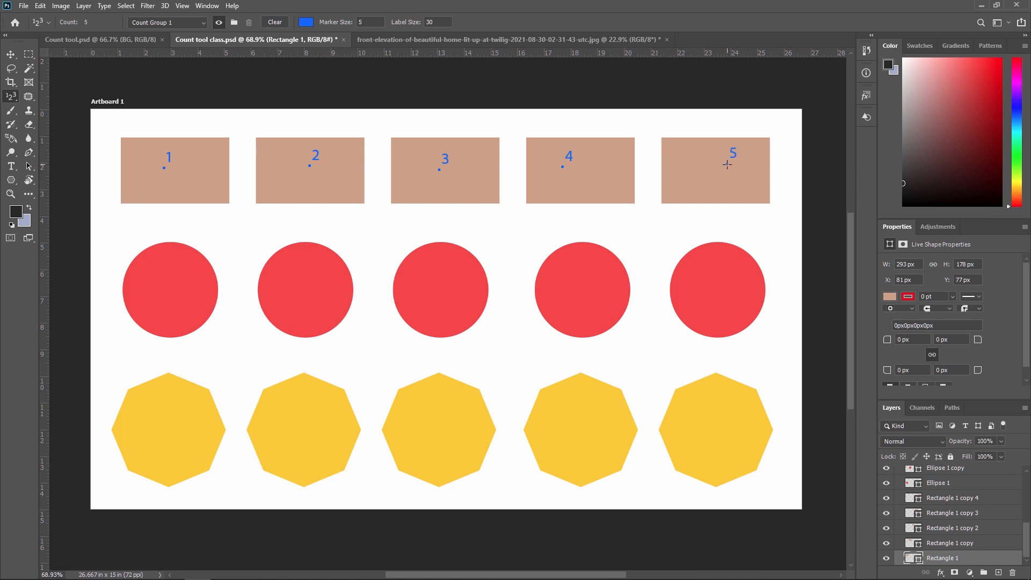
- Rename the count group to "Shape 1 Group"
left_click(177, 24)
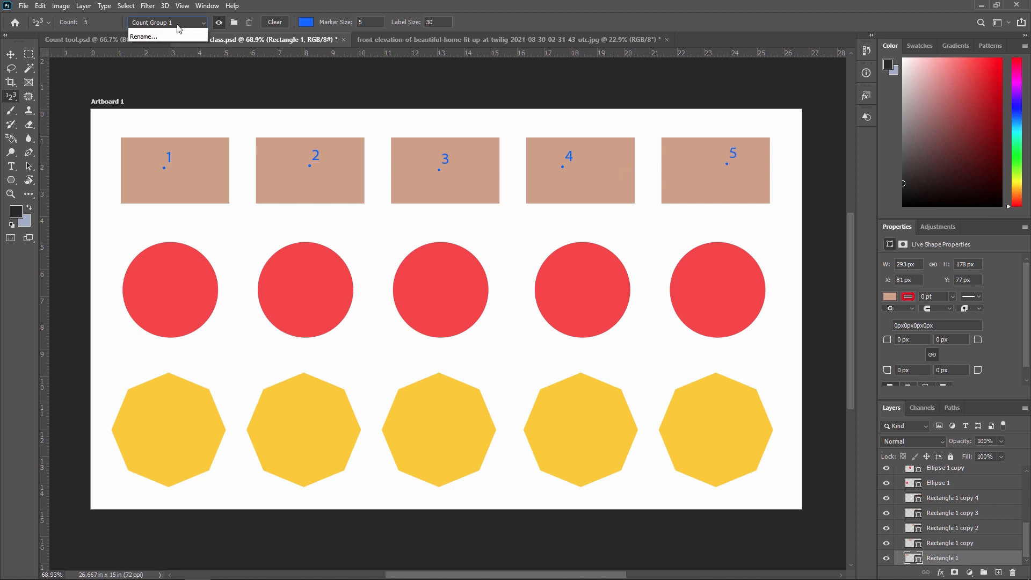
left_click(156, 52)
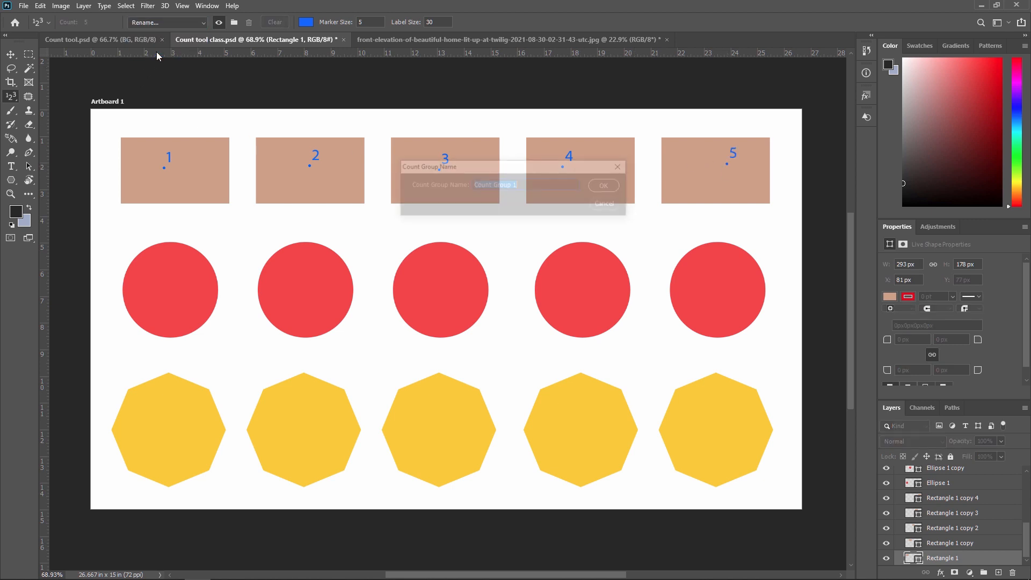
type("Shap")
key("BackSpace")
key("BackSpace")
key("BackSpace")
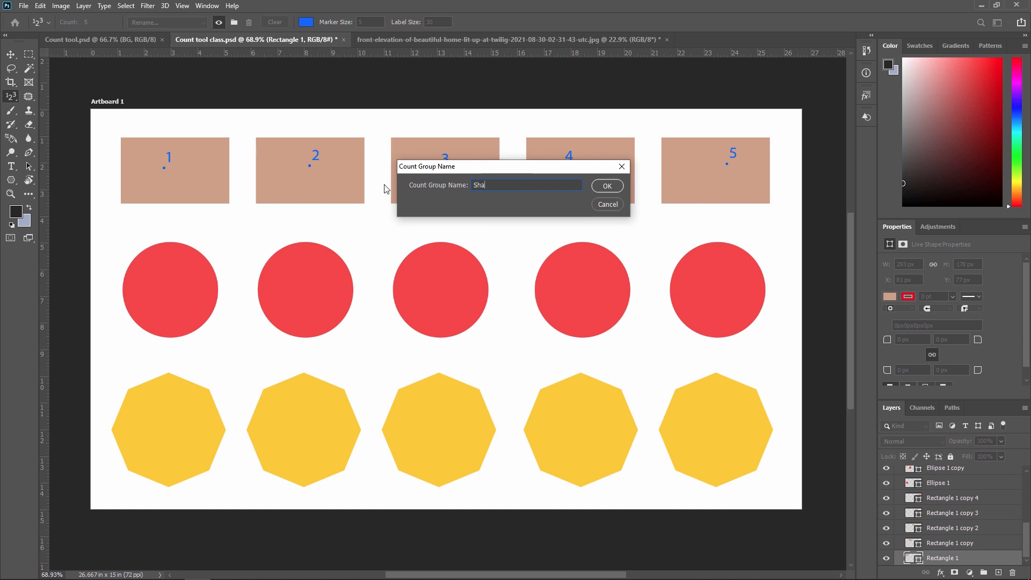
type("pe Group")
key("Left")
key("Left")
type("1")
left_click(604, 186)
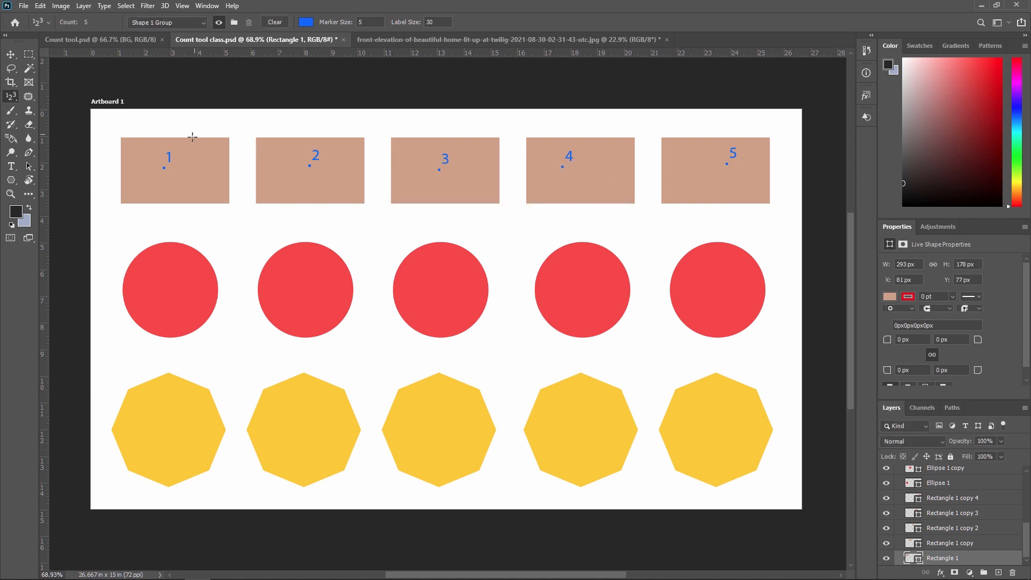
- Hide the count markers of Shape 1 Group and show them again
left_click(219, 23)
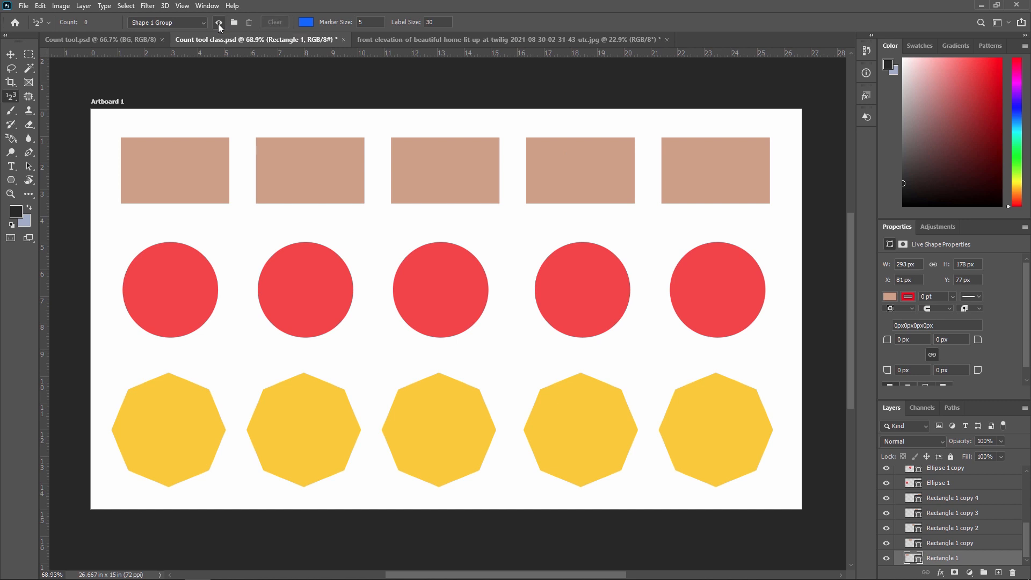
left_click(218, 23)
left_click(218, 23)
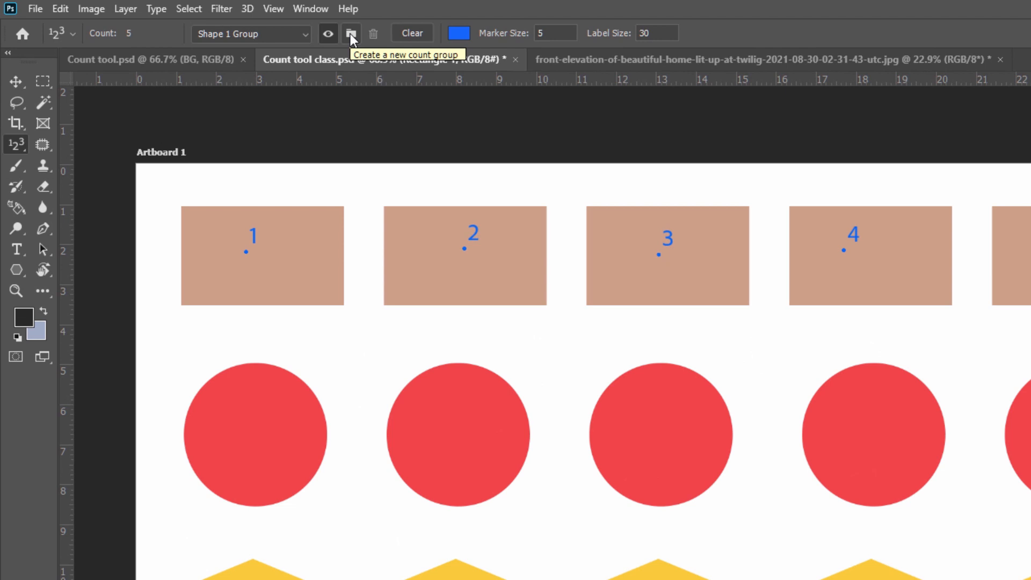
- Create a new count group named "Shape 2 Group"
left_click(352, 35)
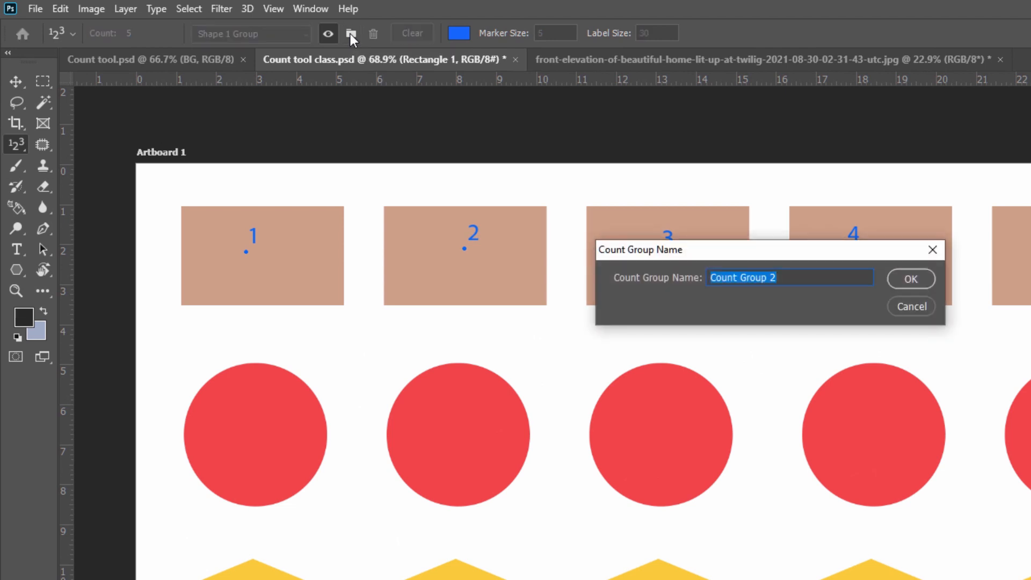
left_click(805, 275)
key("ctrl+a")
key("BackSpace")
type("Shape 2")
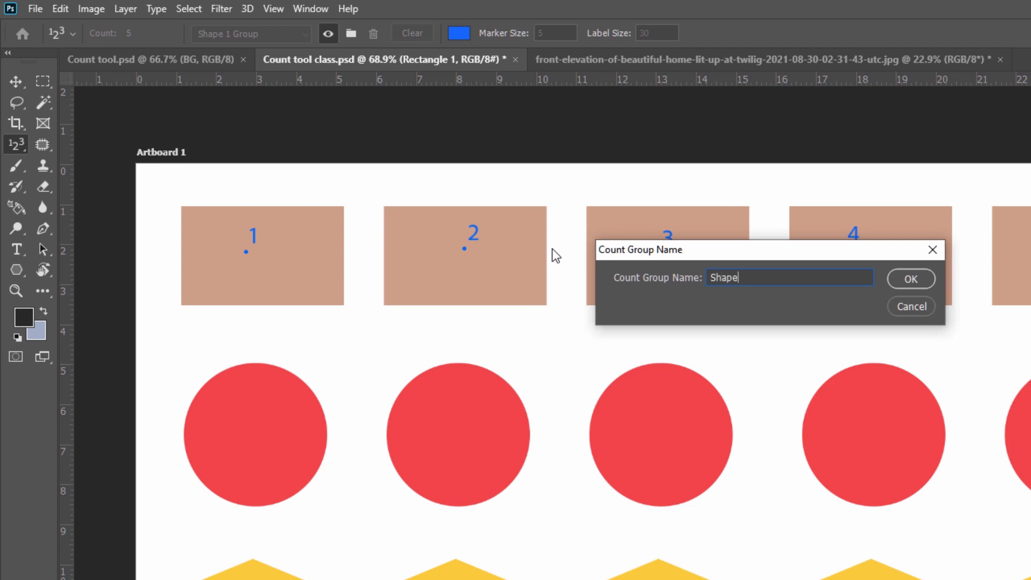
type(" Group")
left_click(911, 279)
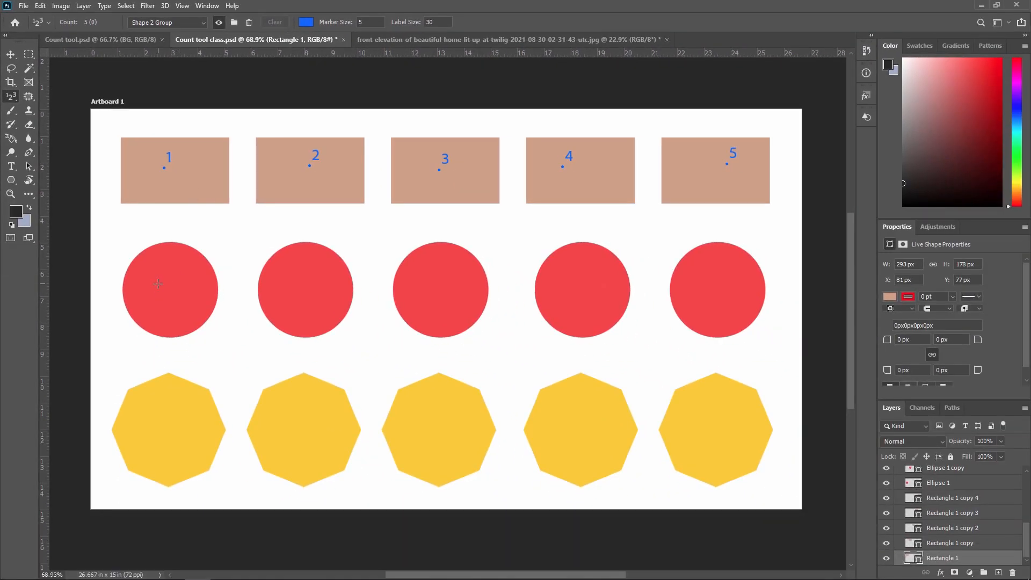
- Set the colour of Shape 2 Group to black #000000
left_click(306, 22)
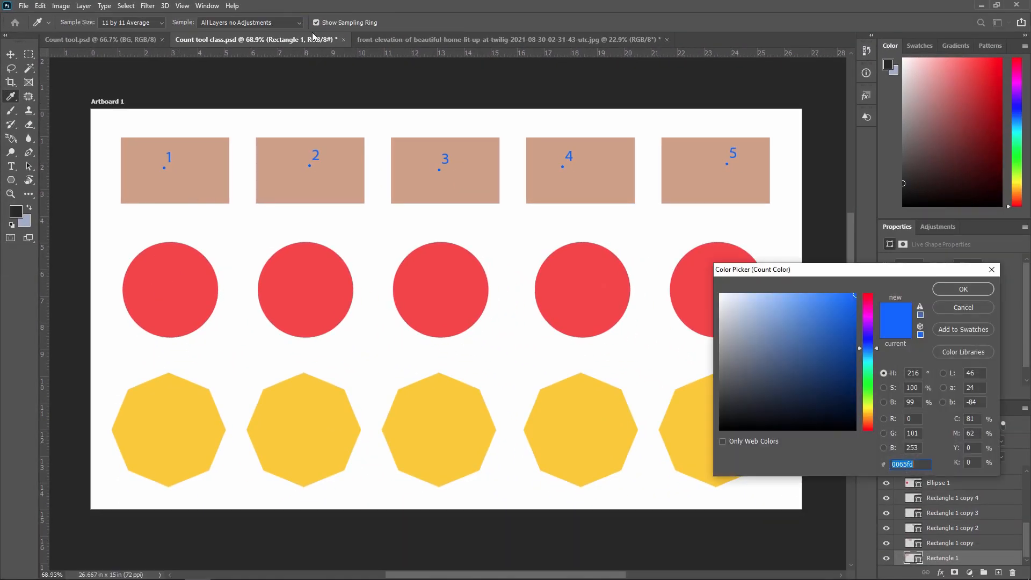
left_click(867, 405)
left_click_drag(837, 338, 914, 271)
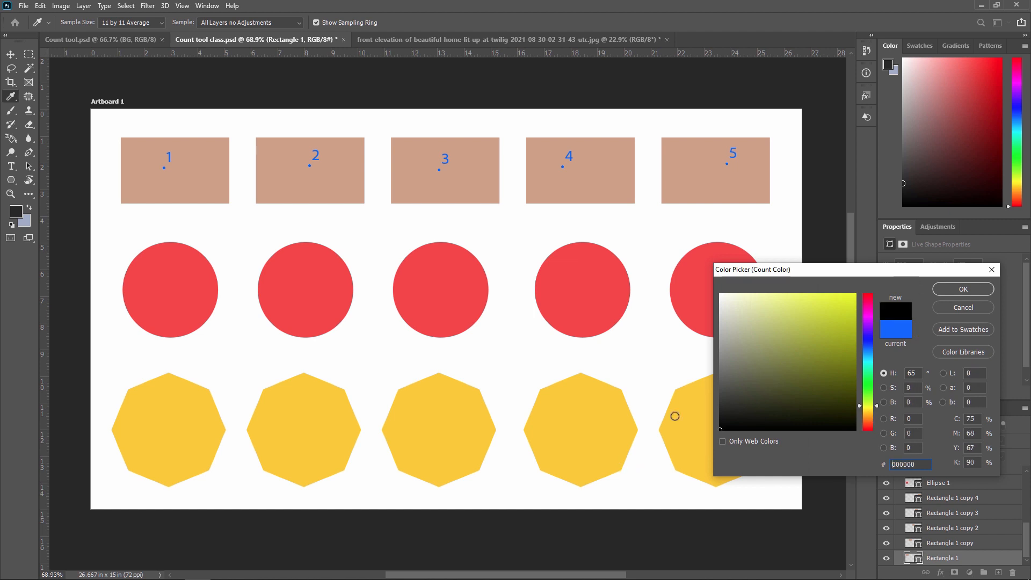
left_click(972, 293)
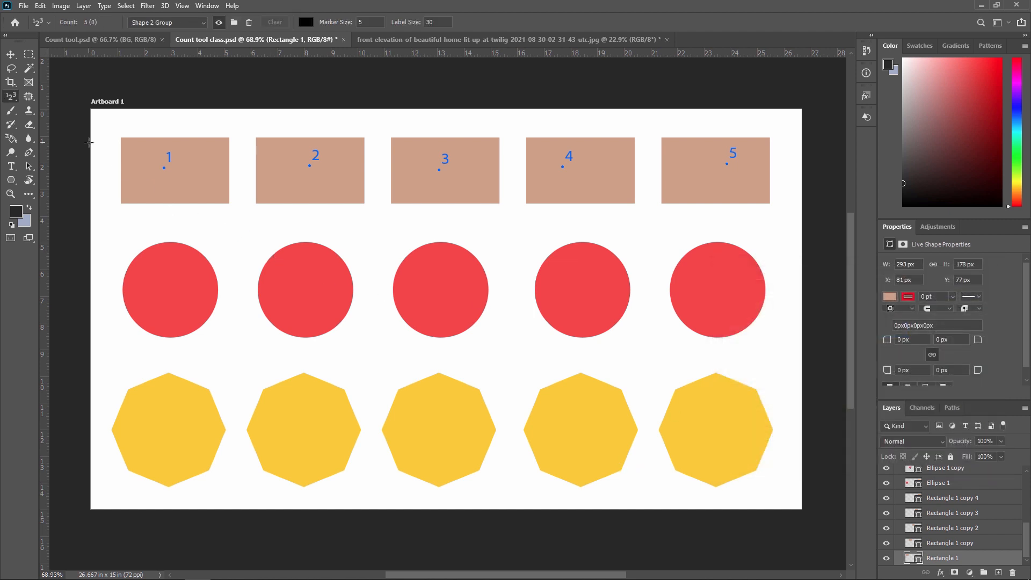
- Number the five red circles from 1 to 5 with count markers in Shape 2 Group
left_click(166, 287)
left_click(432, 289)
left_click(585, 287)
left_click(711, 285)
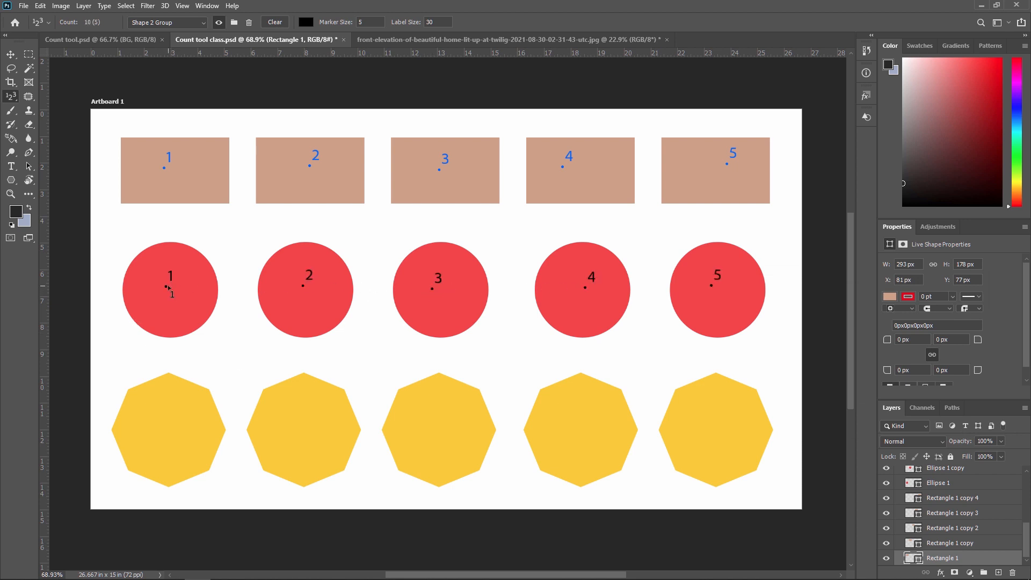
- Switch to Shape 1 Group and toggle its count markers off and back on
left_click(173, 22)
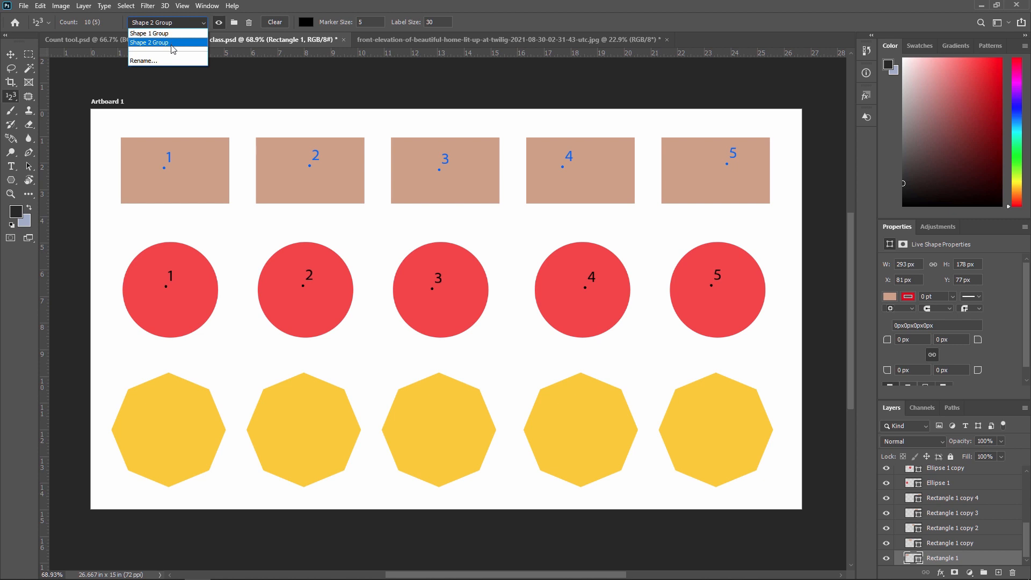
left_click(173, 23)
left_click(173, 24)
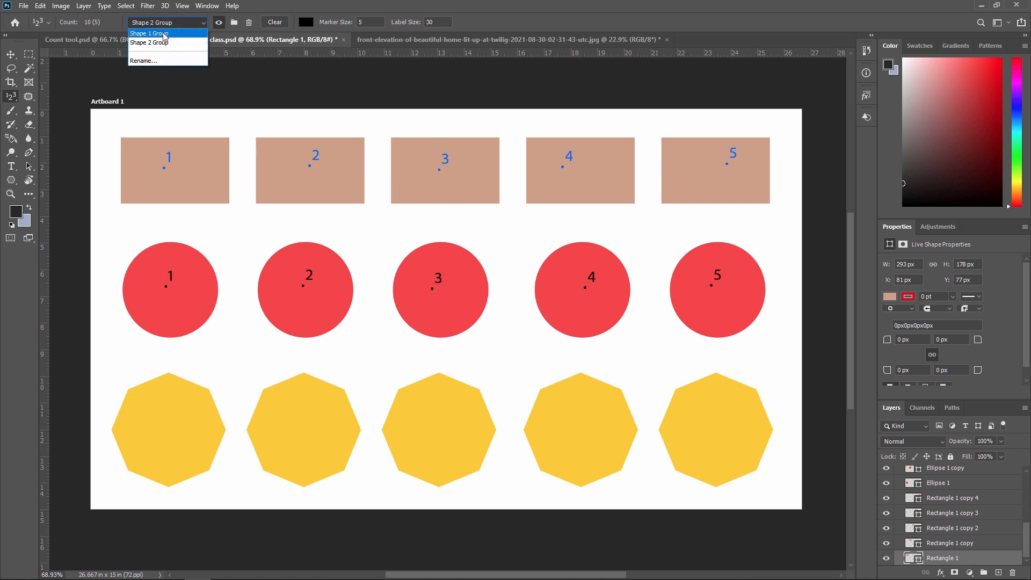
left_click(164, 35)
left_click(219, 24)
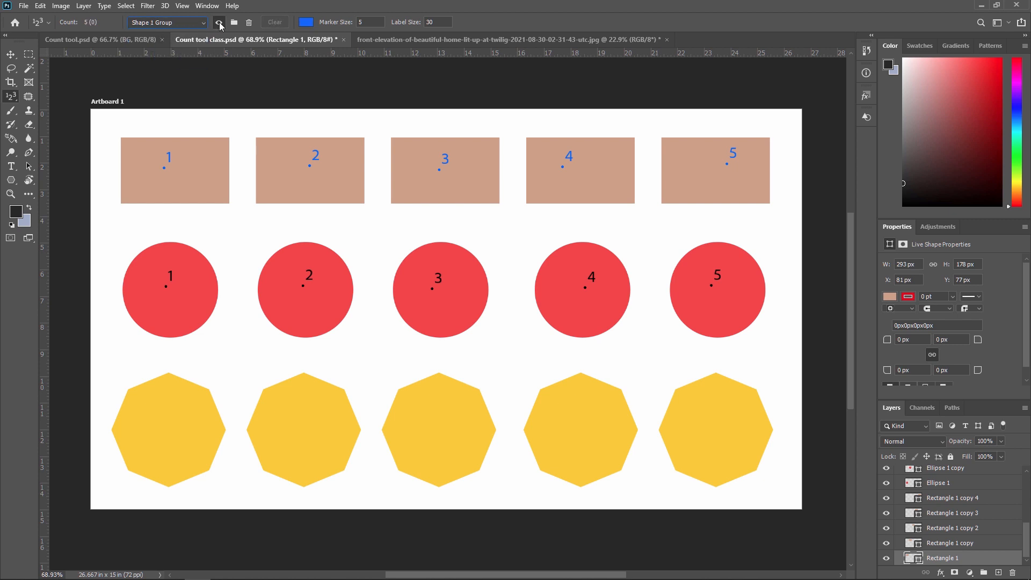
left_click(219, 24)
- Switch to Shape 2 Group and toggle its count markers off and back on
left_click(173, 23)
left_click(166, 43)
left_click(219, 23)
left_click(219, 23)
- Create a new count group named "Shape 3"
left_click(234, 22)
left_click(545, 187)
key("ctrl+a")
type("Shape 3")
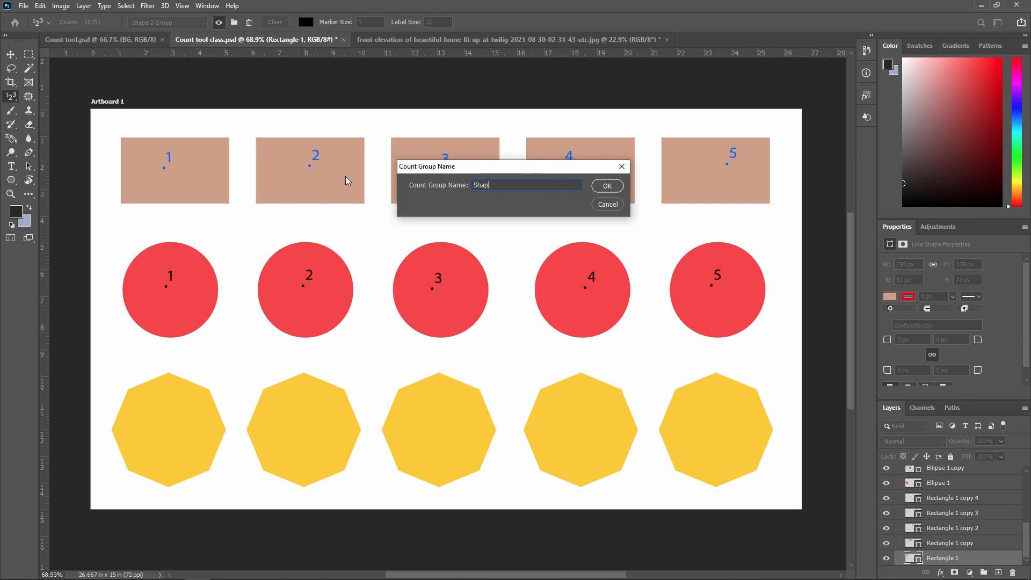
left_click(599, 190)
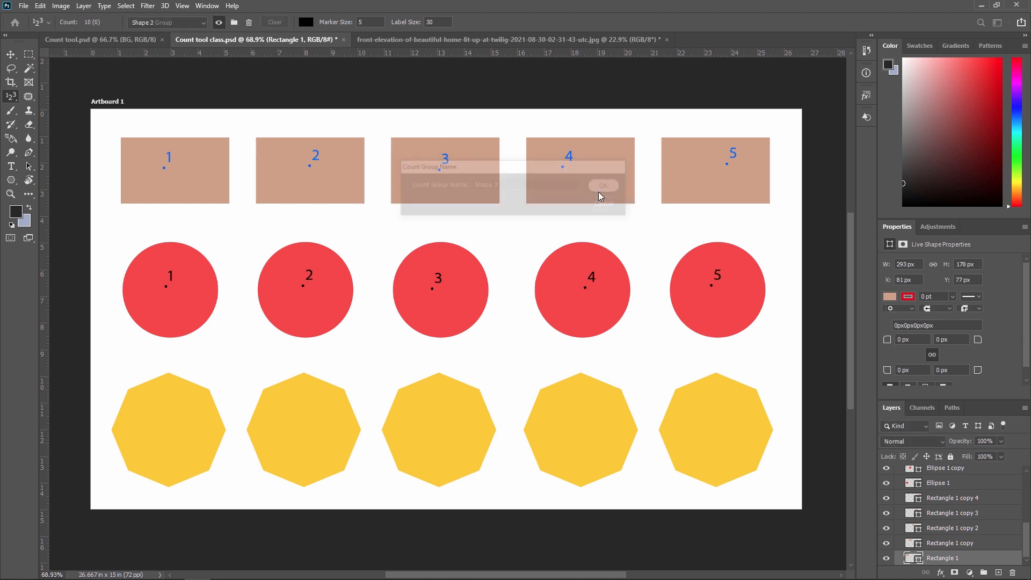
- Set the colour of the Shape 3 count group to cyan #00f6ff
left_click(306, 22)
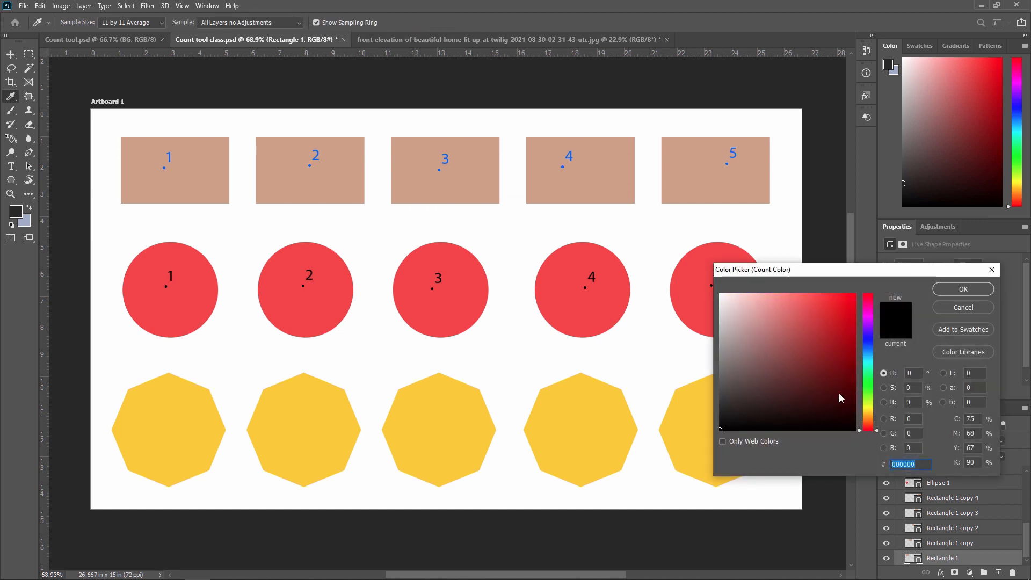
type("00f6ff")
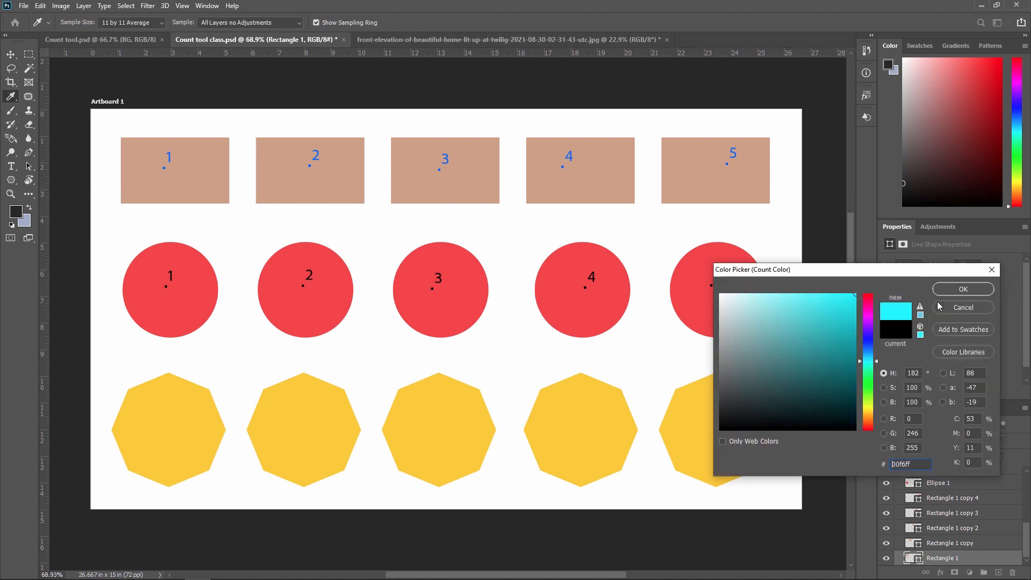
left_click(961, 290)
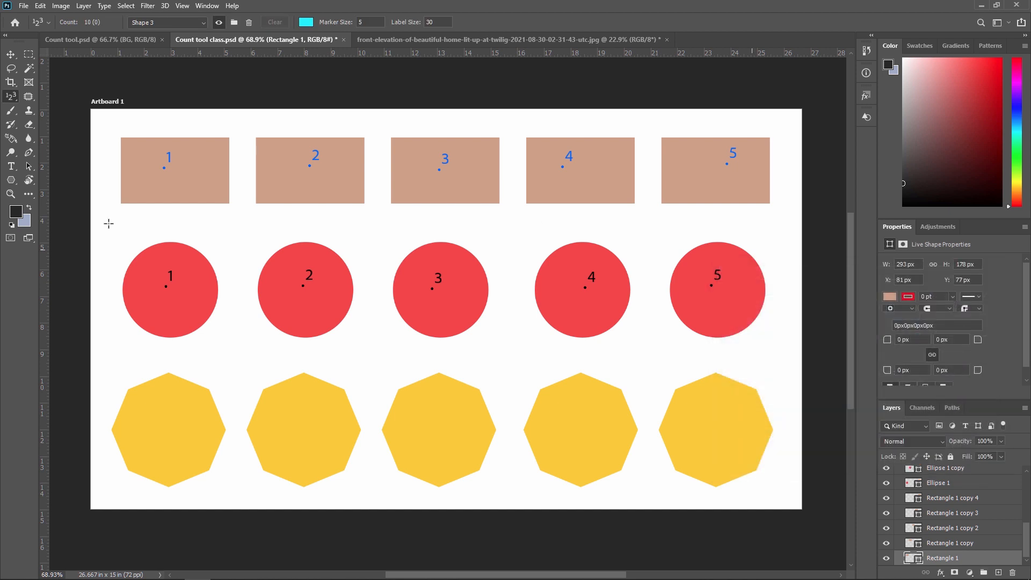
- Number the five yellow octagons from 1 to 5 with count markers in the Shape 3 group
double_click(165, 423)
left_click(444, 428)
left_click(581, 428)
left_click(720, 431)
left_click(177, 26)
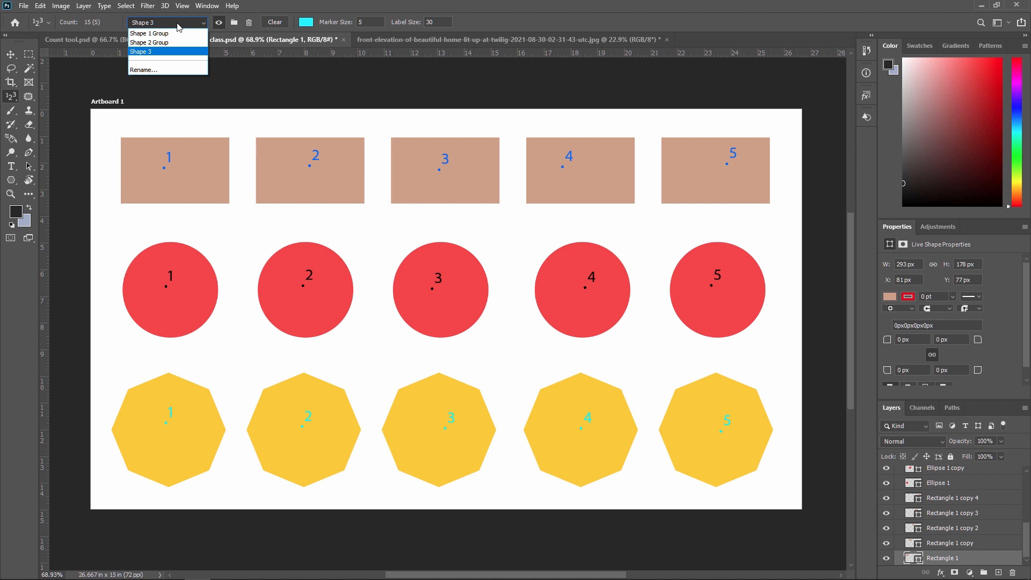
left_click(178, 26)
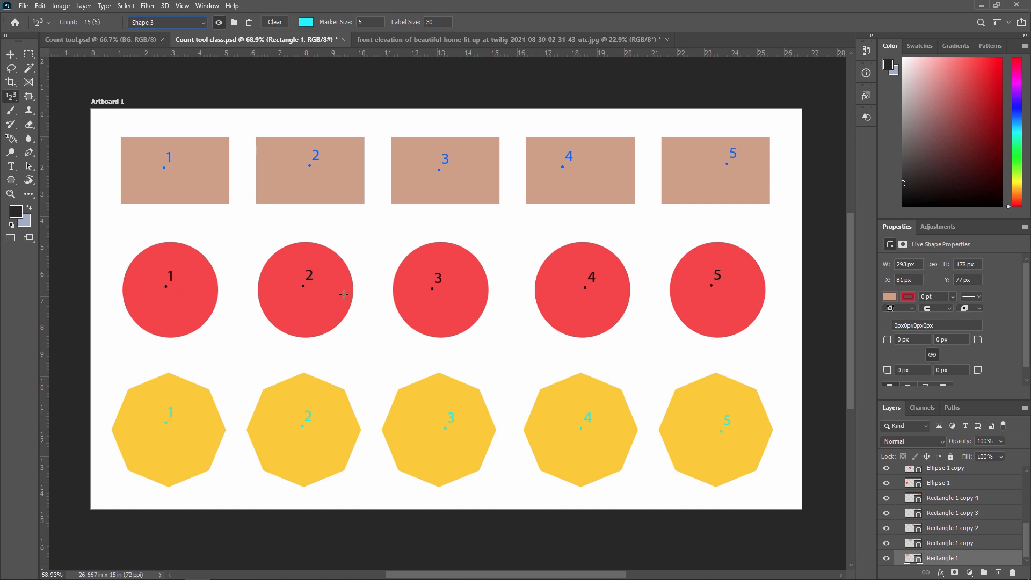
left_click(167, 24)
left_click(167, 25)
left_click(168, 24)
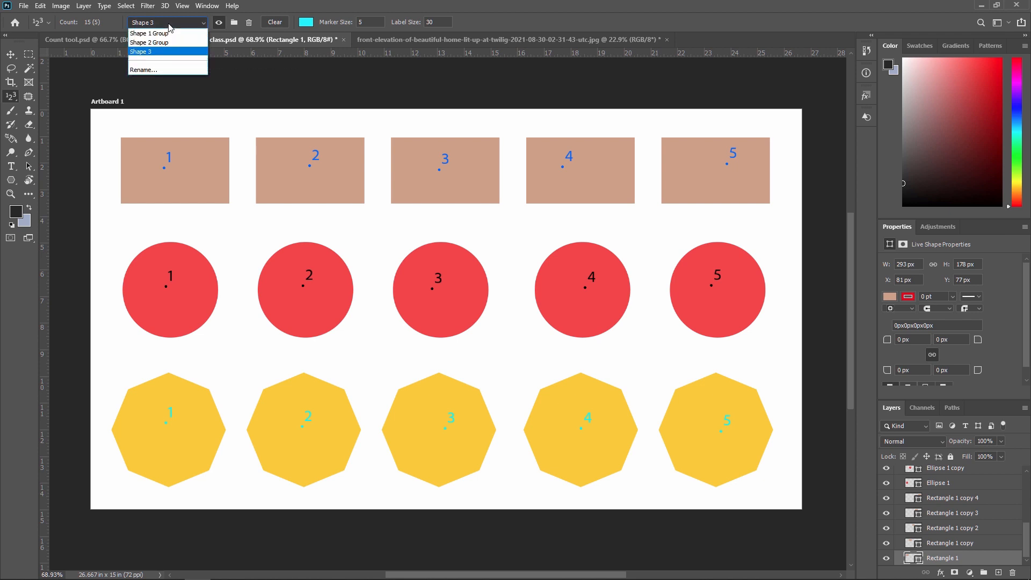
left_click(166, 83)
- Select Shape 1 Group and delete it together with its count markers on the rectangles
left_click(166, 22)
left_click(155, 33)
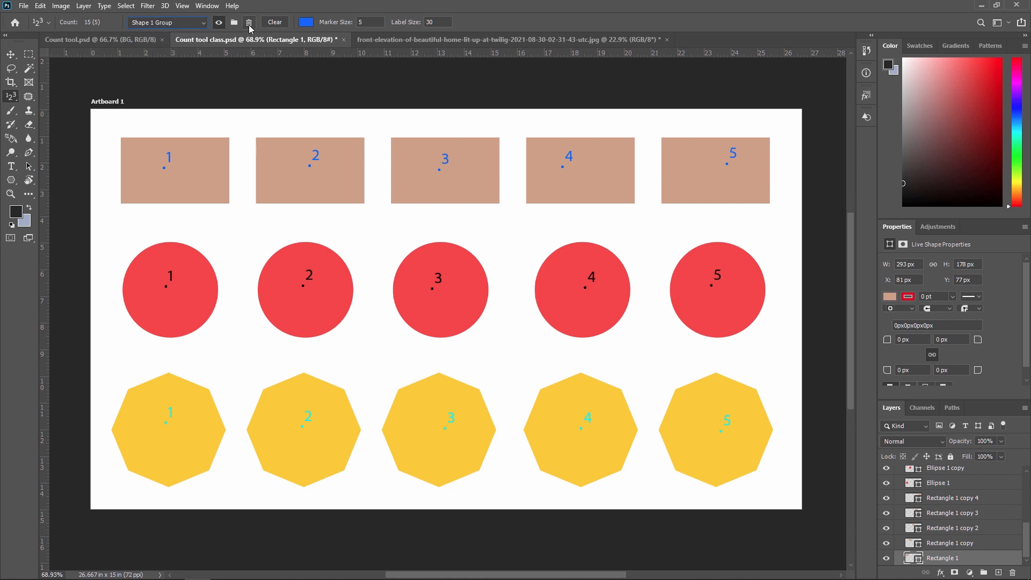
left_click(249, 24)
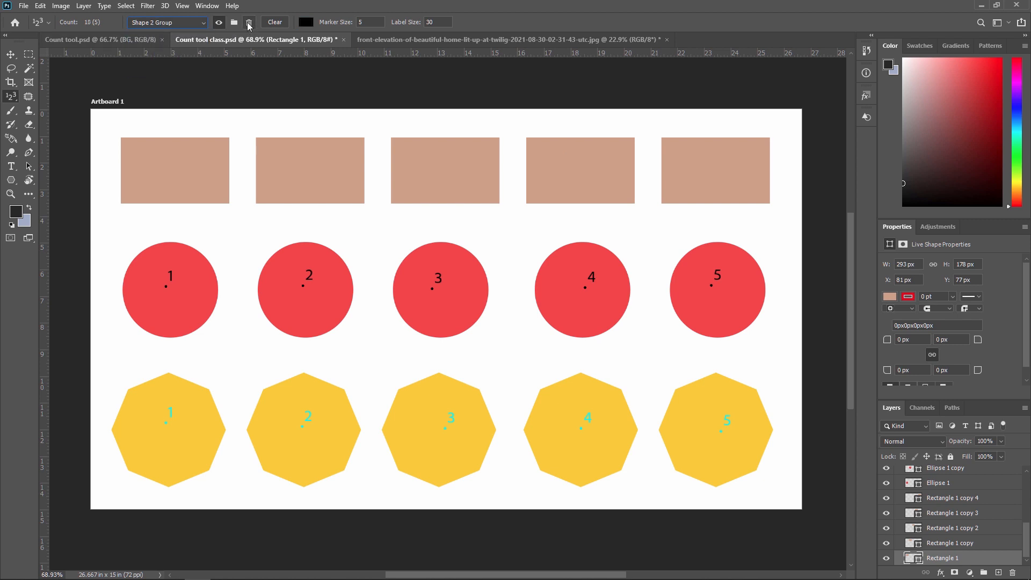